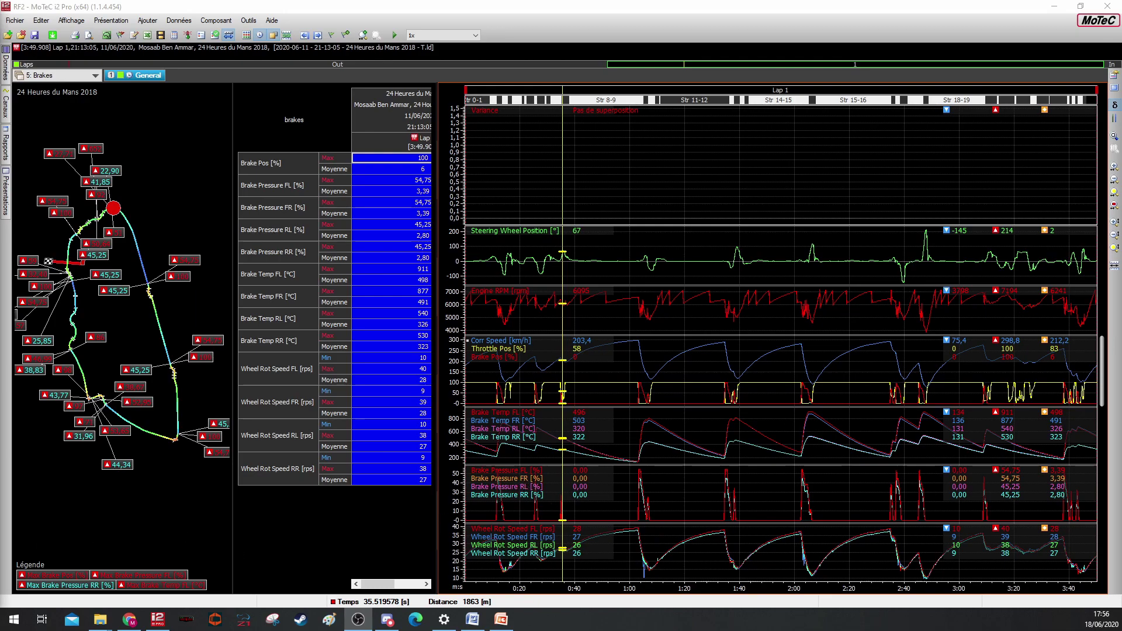
pyautogui.hotkey('alt', 'Tab')
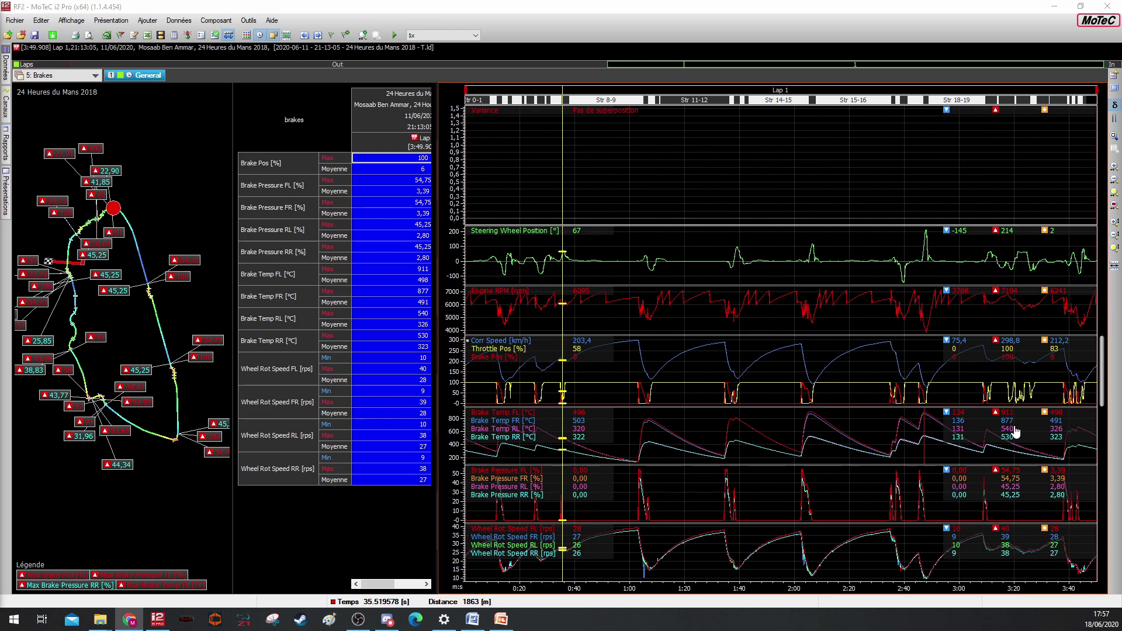
# - Scrub the lap cursor through the heavy braking zone near 179.5 s (10652 m) to read brake temperatures
pyautogui.click(562, 207)
pyautogui.moveTo(562, 207)
pyautogui.mouseDown()
pyautogui.moveTo(862, 239)
pyautogui.moveTo(1013, 271)
pyautogui.moveTo(962, 283)
pyautogui.mouseUp()
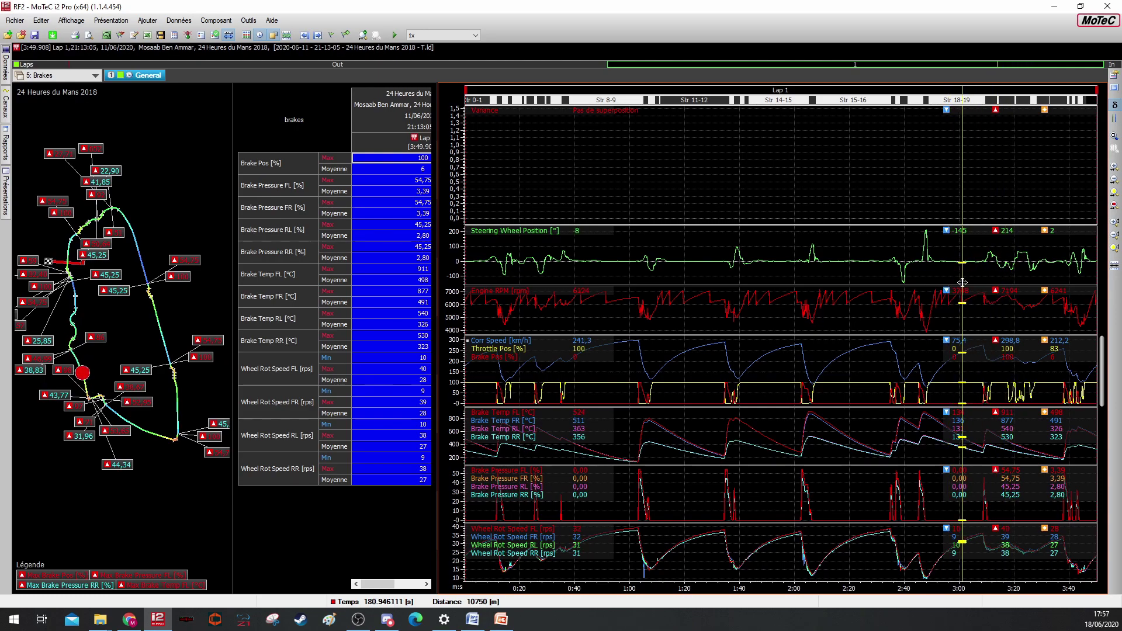
pyautogui.moveTo(962, 282)
pyautogui.mouseDown()
pyautogui.moveTo(975, 280)
pyautogui.moveTo(941, 287)
pyautogui.mouseUp()
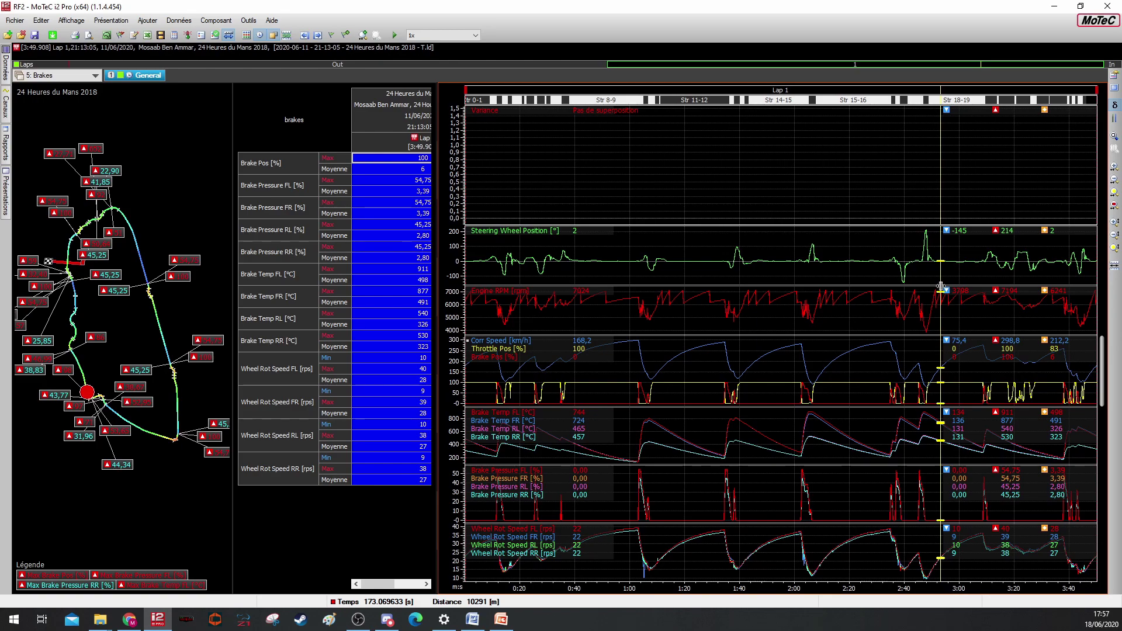
pyautogui.moveTo(941, 286); pyautogui.dragTo(1004, 289)
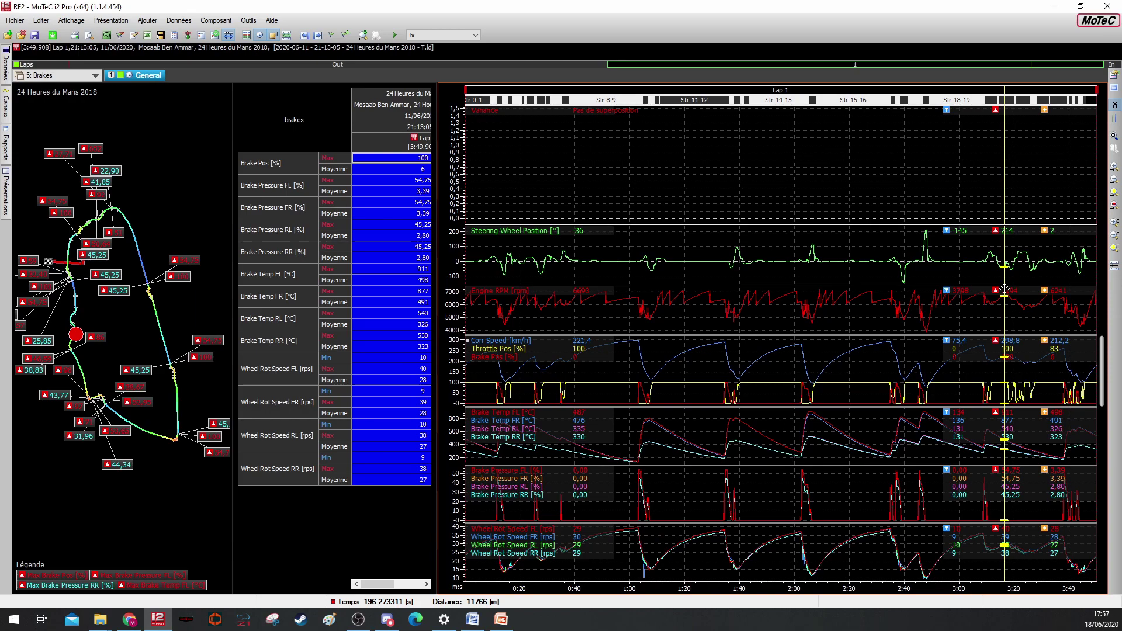
pyautogui.moveTo(1004, 288); pyautogui.dragTo(970, 292)
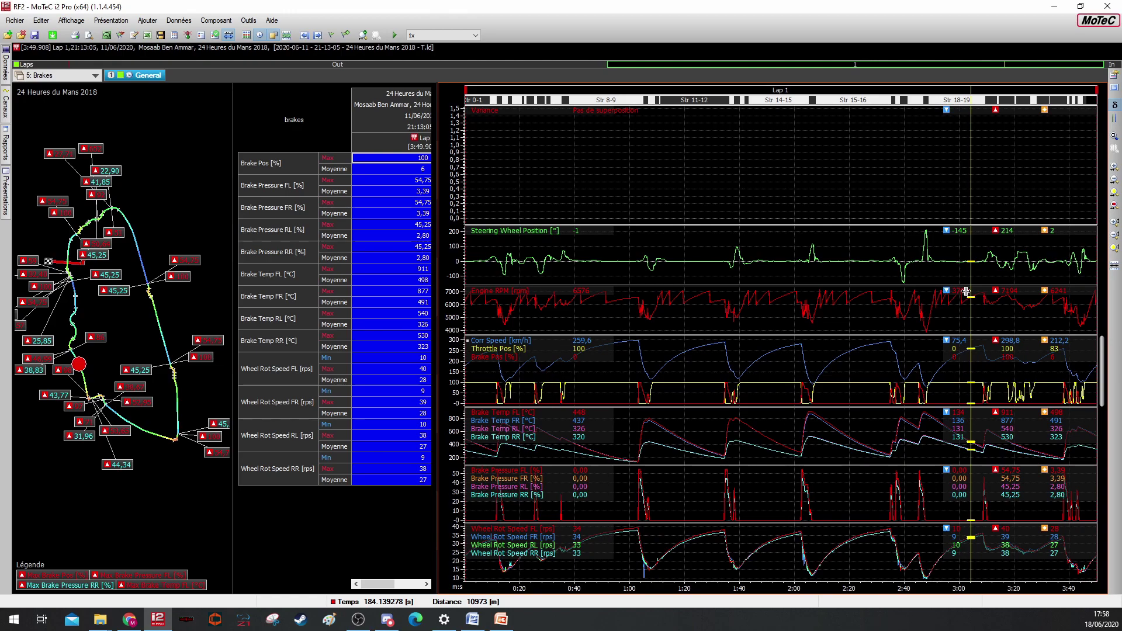
# - Make the Brake Temp graph active and drag the cursor back to about 134.75 s (8057 m)
pyautogui.click(972, 427)
pyautogui.moveTo(971, 427)
pyautogui.mouseDown()
pyautogui.moveTo(793, 444)
pyautogui.moveTo(1000, 447)
pyautogui.mouseUp()
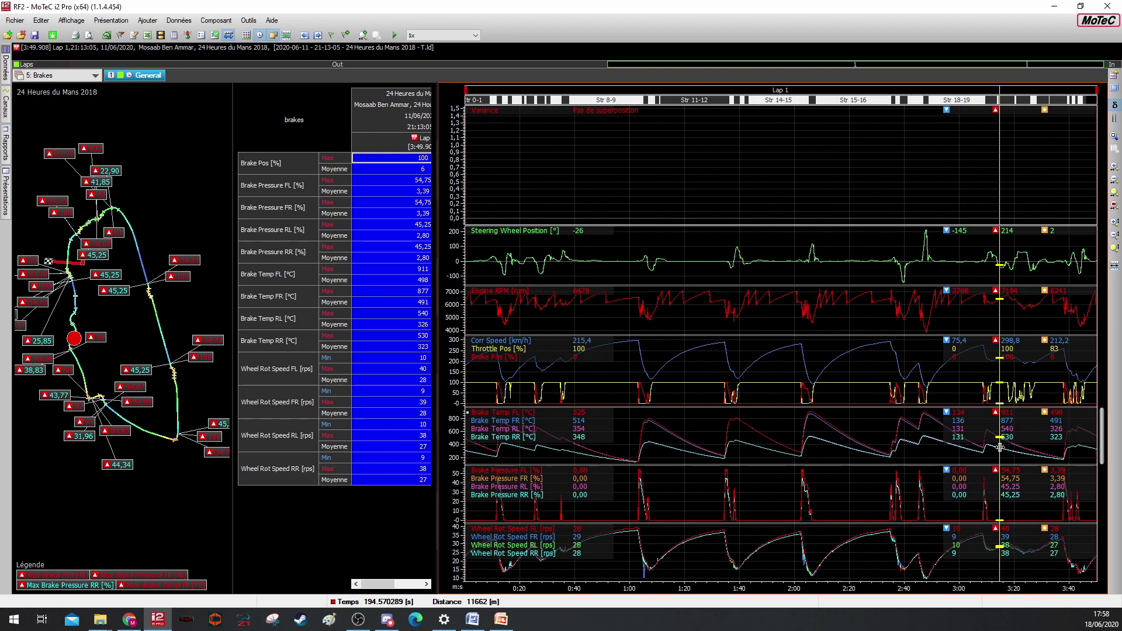
pyautogui.moveTo(1000, 447); pyautogui.dragTo(953, 459)
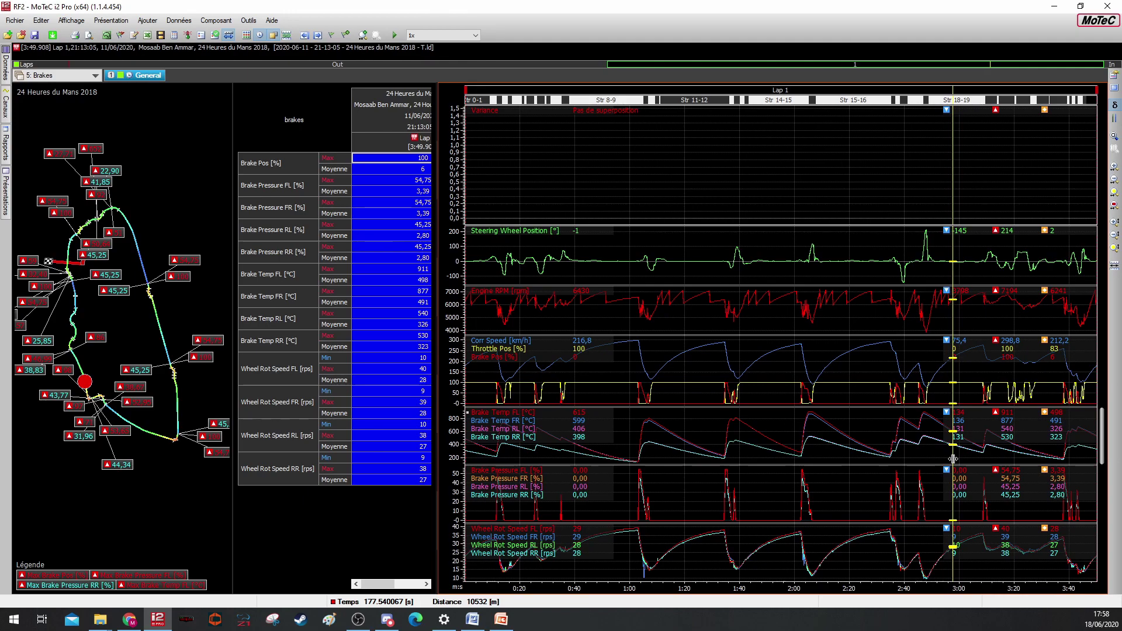
pyautogui.moveTo(954, 459); pyautogui.dragTo(835, 471)
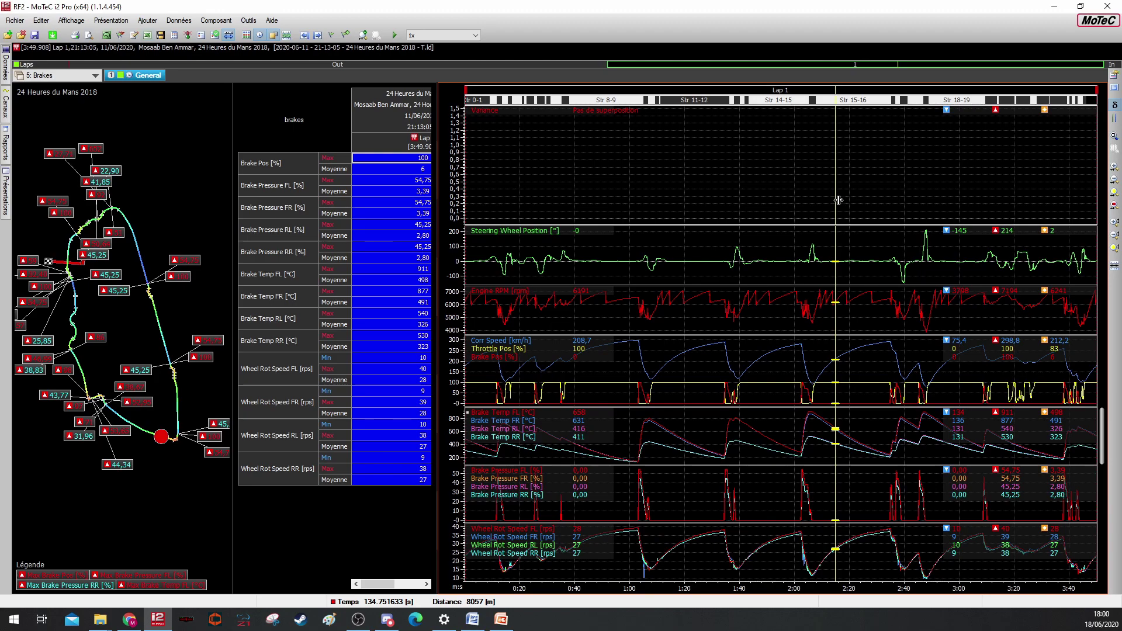
# - Place the cursor at the 63.86 s (3937 m) braking point where brake pressures peak
pyautogui.moveTo(836, 201)
pyautogui.mouseDown()
pyautogui.moveTo(573, 234)
pyautogui.moveTo(628, 244)
pyautogui.mouseUp()
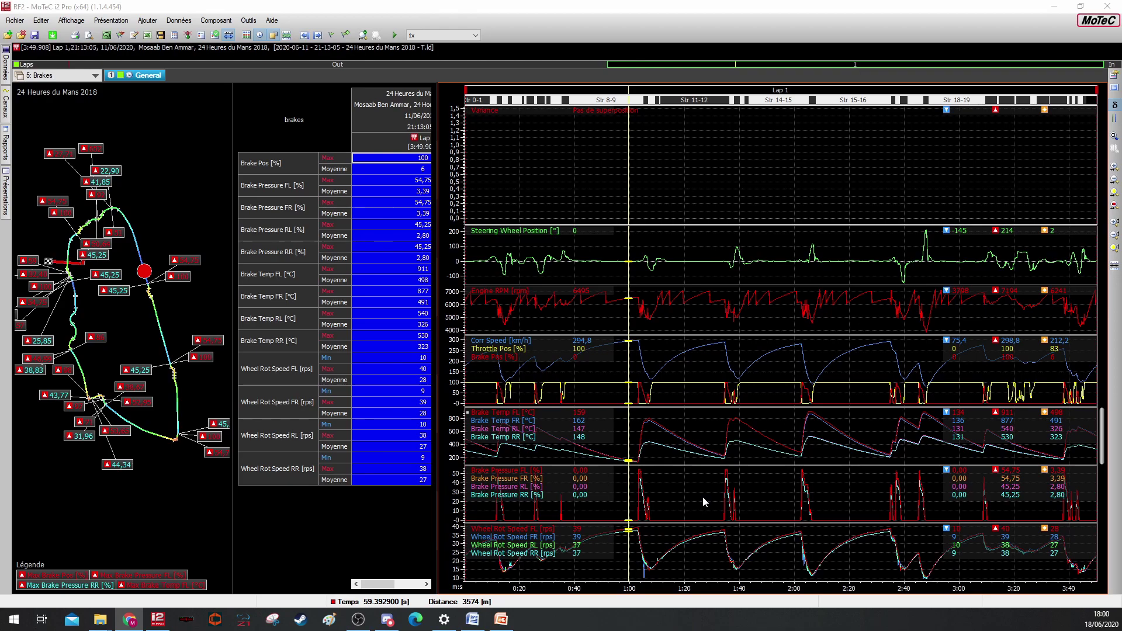
pyautogui.click(630, 428)
pyautogui.click(642, 430)
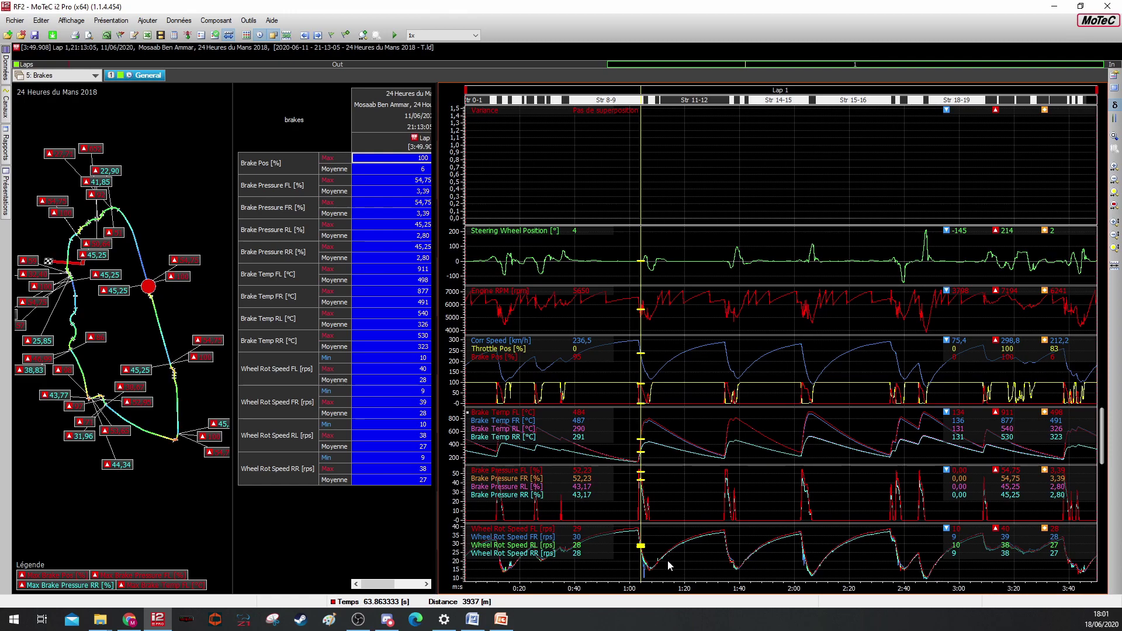
# - Zoom the graphs and nudge the cursor just past 1:04 to 65.13 s (4006 m)
pyautogui.scroll(1, 647, 568)
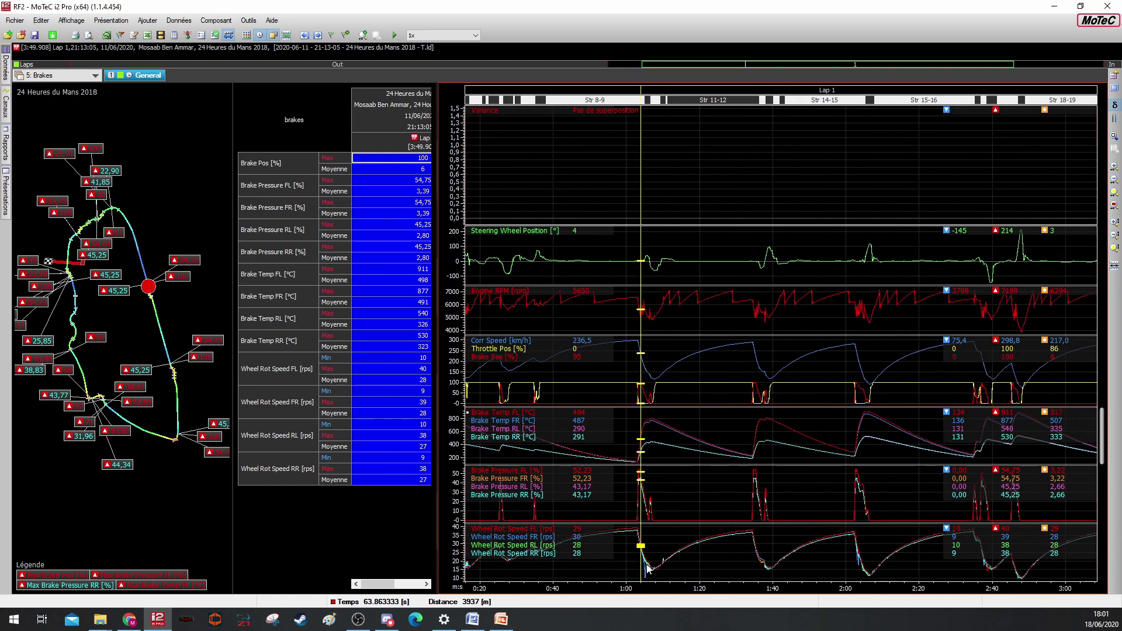
pyautogui.scroll(7, 647, 569)
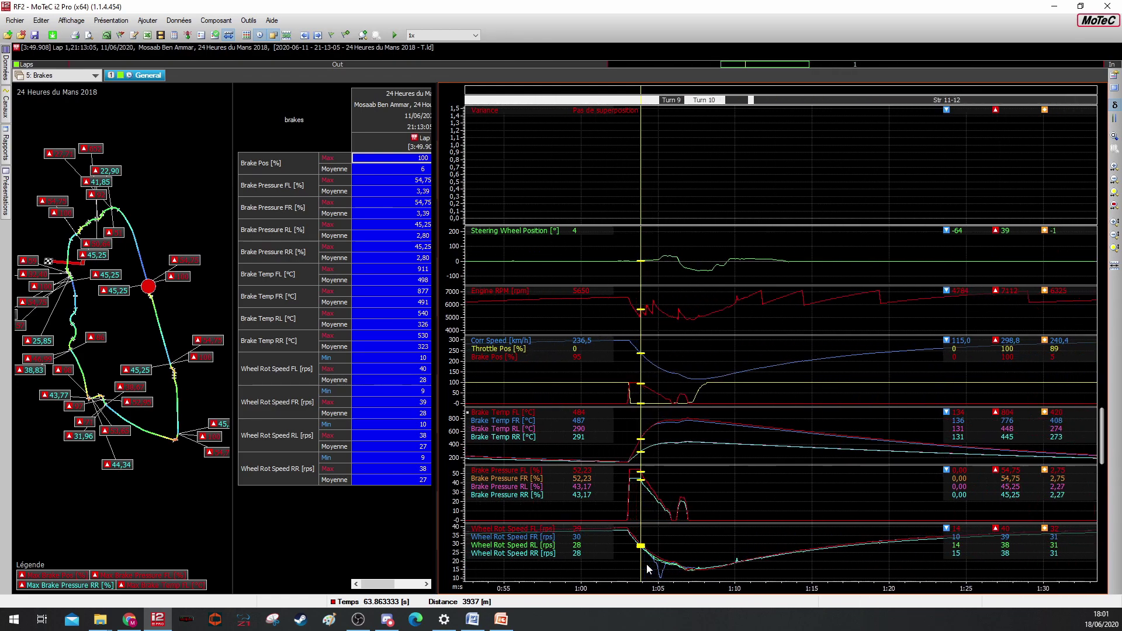
pyautogui.scroll(3, 646, 563)
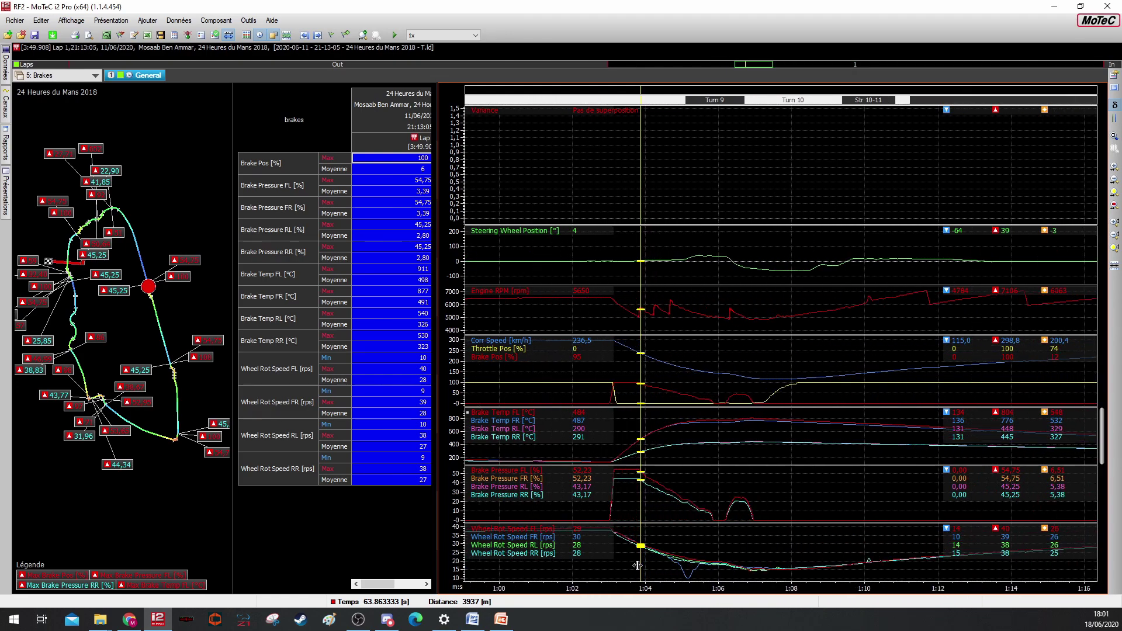
pyautogui.moveTo(640, 564); pyautogui.dragTo(687, 568)
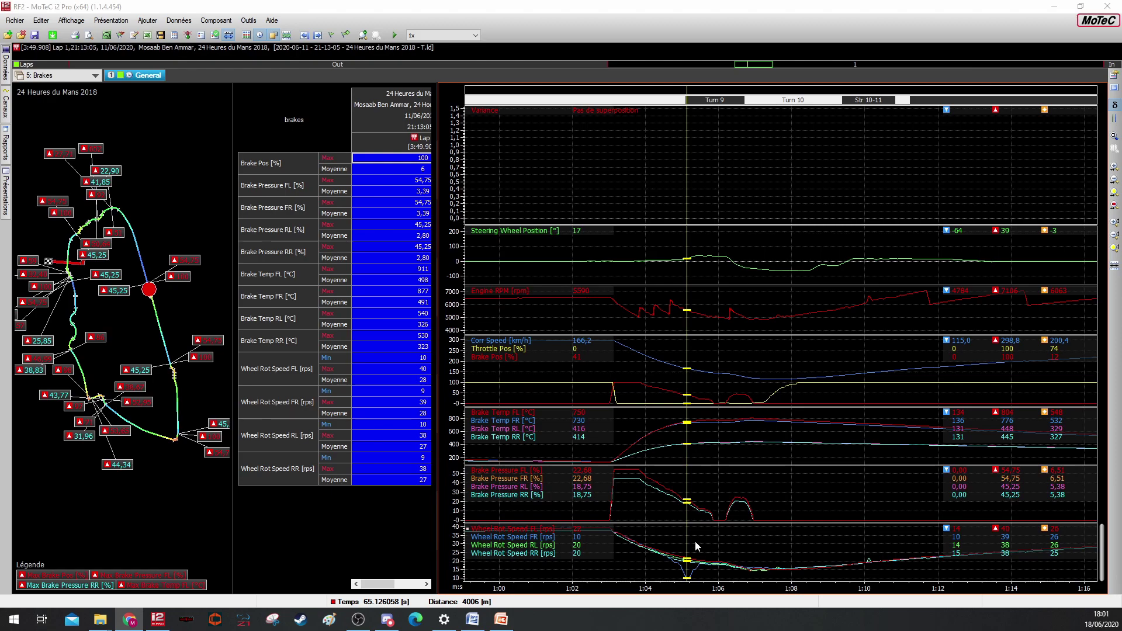
pyautogui.moveTo(686, 541)
pyautogui.mouseDown()
pyautogui.moveTo(662, 542)
pyautogui.moveTo(687, 547)
pyautogui.mouseUp()
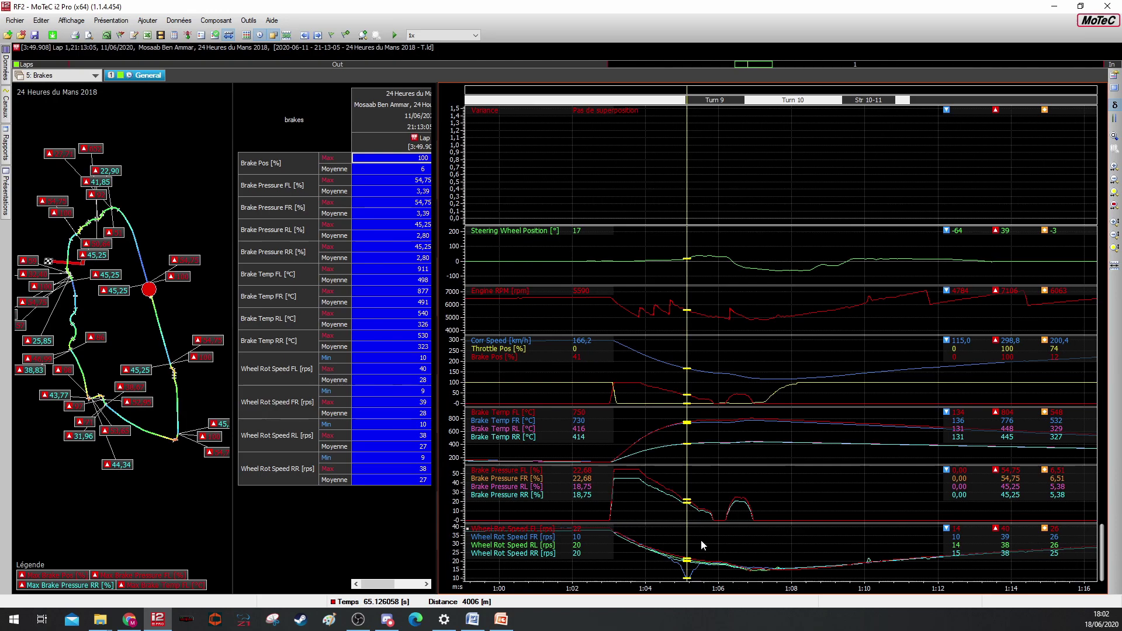
# - Switch to the 7: Tyres TyreSummary worksheet and read tyre temperatures at 65.26 s (4012 m)
pyautogui.click(7, 73)
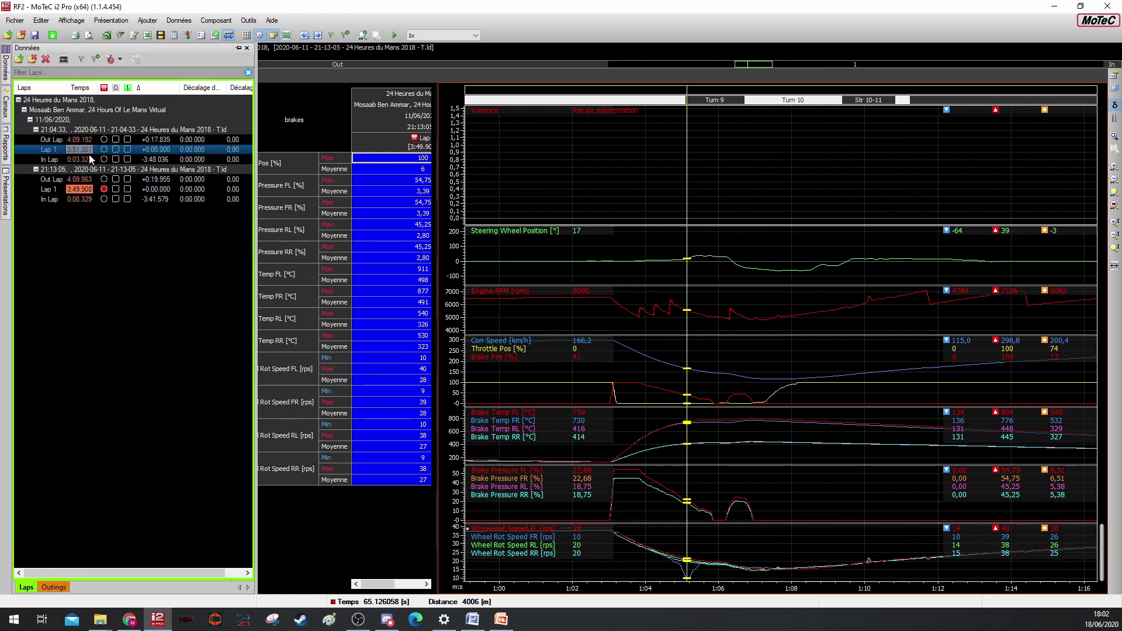
pyautogui.click(52, 76)
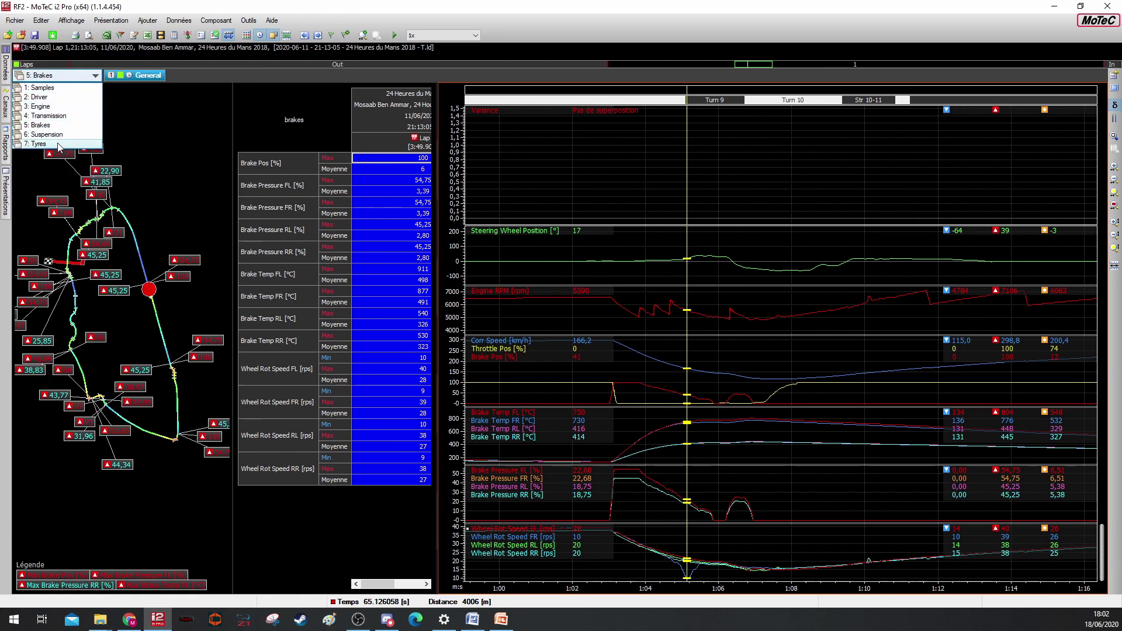
pyautogui.click(55, 144)
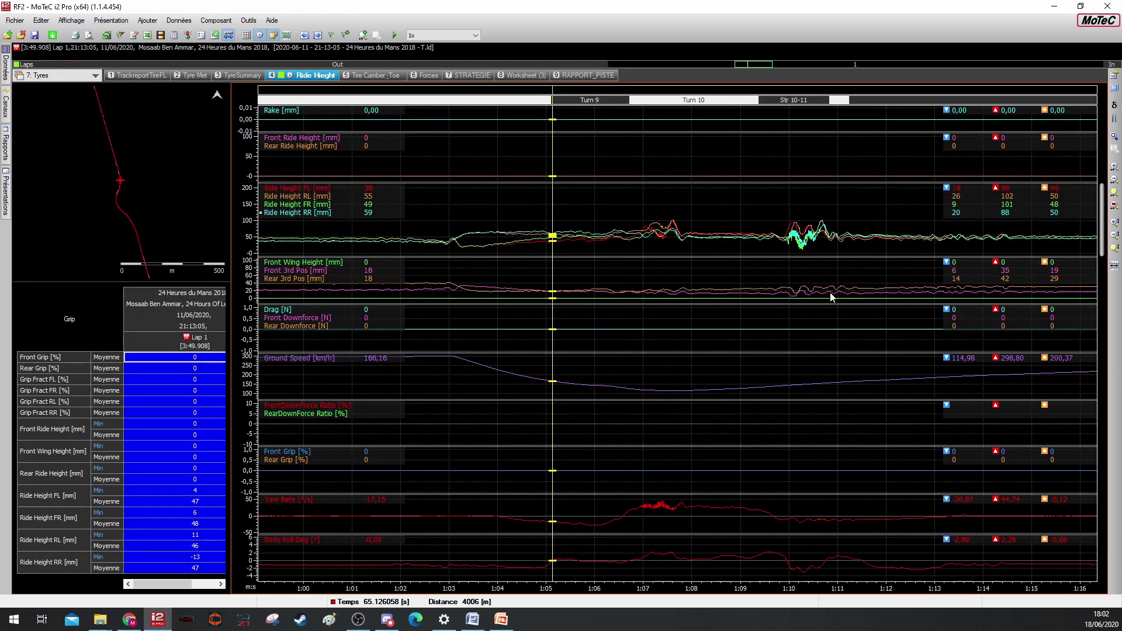
pyautogui.click(242, 76)
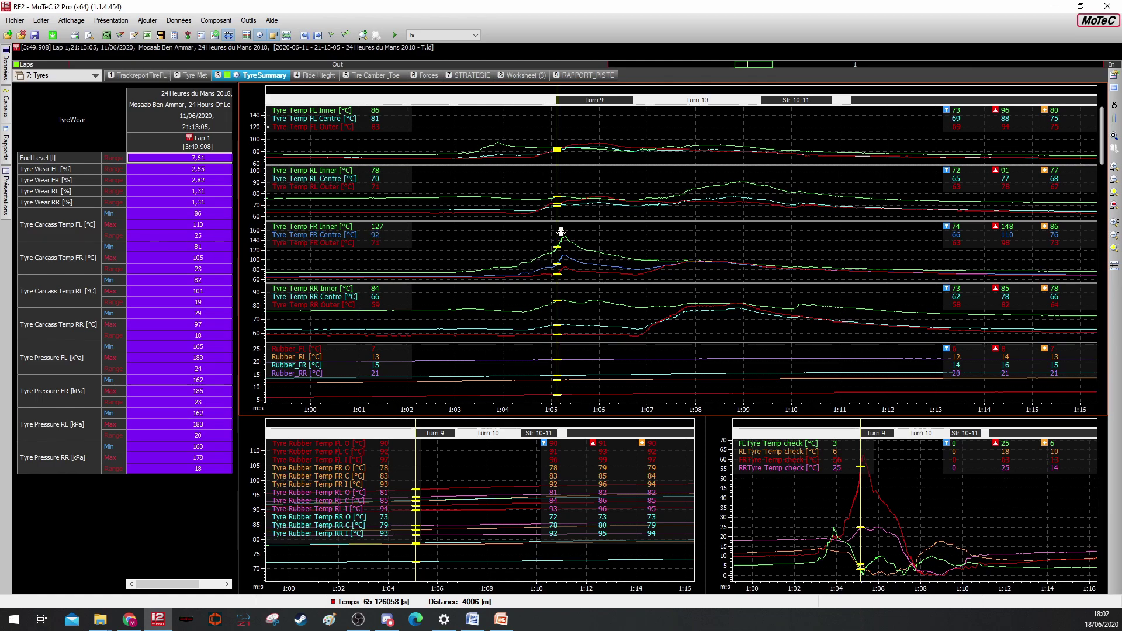
pyautogui.moveTo(557, 228); pyautogui.dragTo(565, 228)
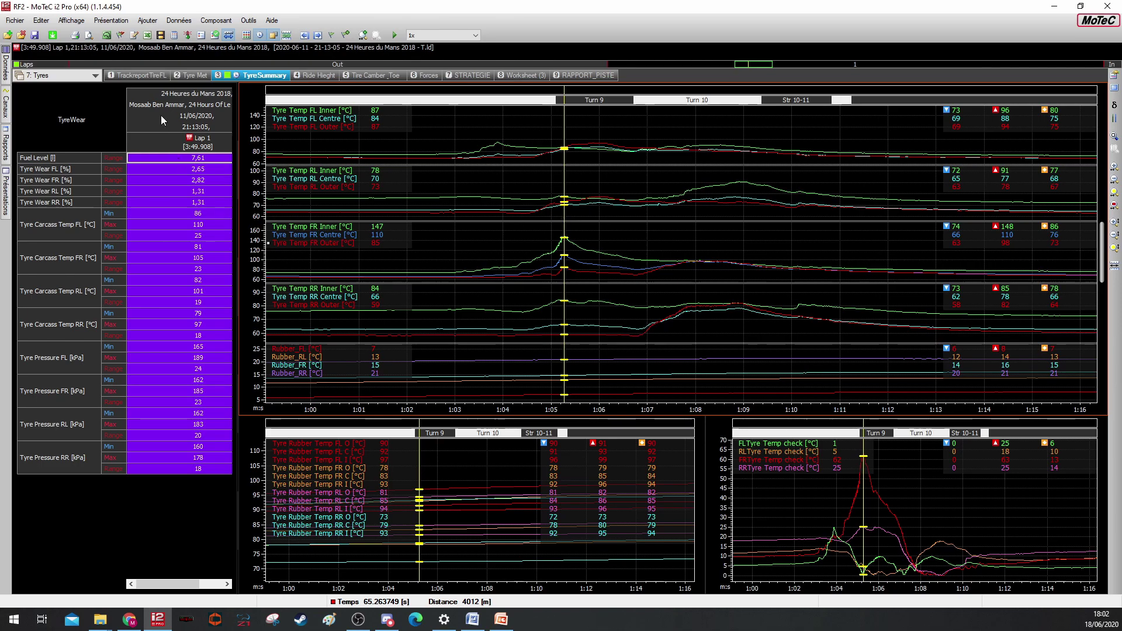
pyautogui.click(94, 76)
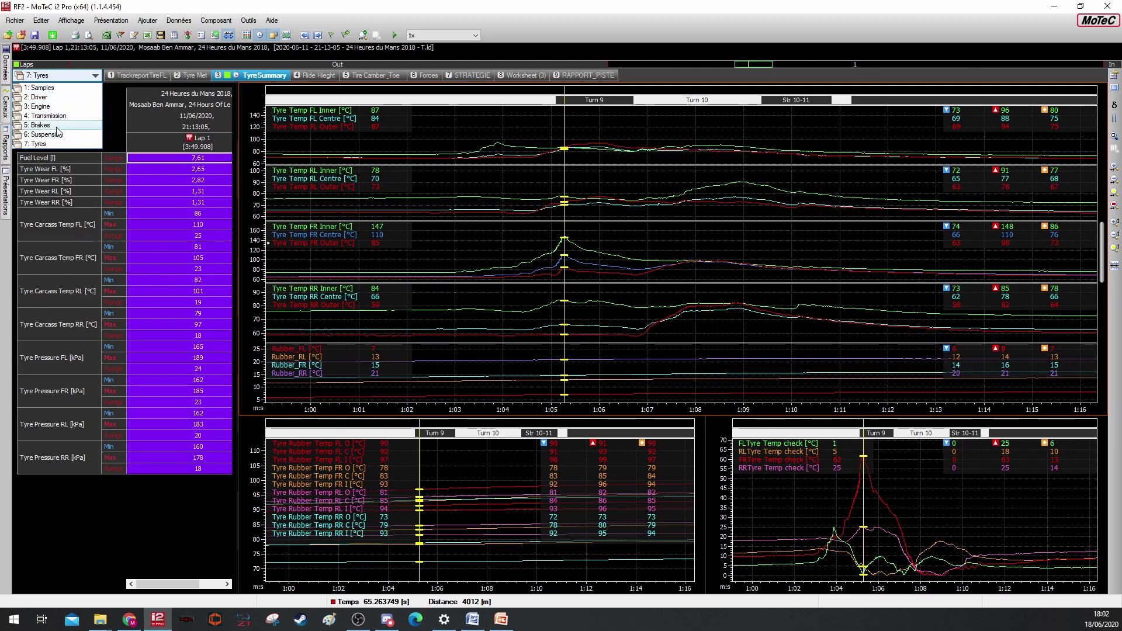
# - Return to the 5: Brakes worksheet and read brake pressures and wheel speeds around 65.1–65.5 s
pyautogui.click(57, 126)
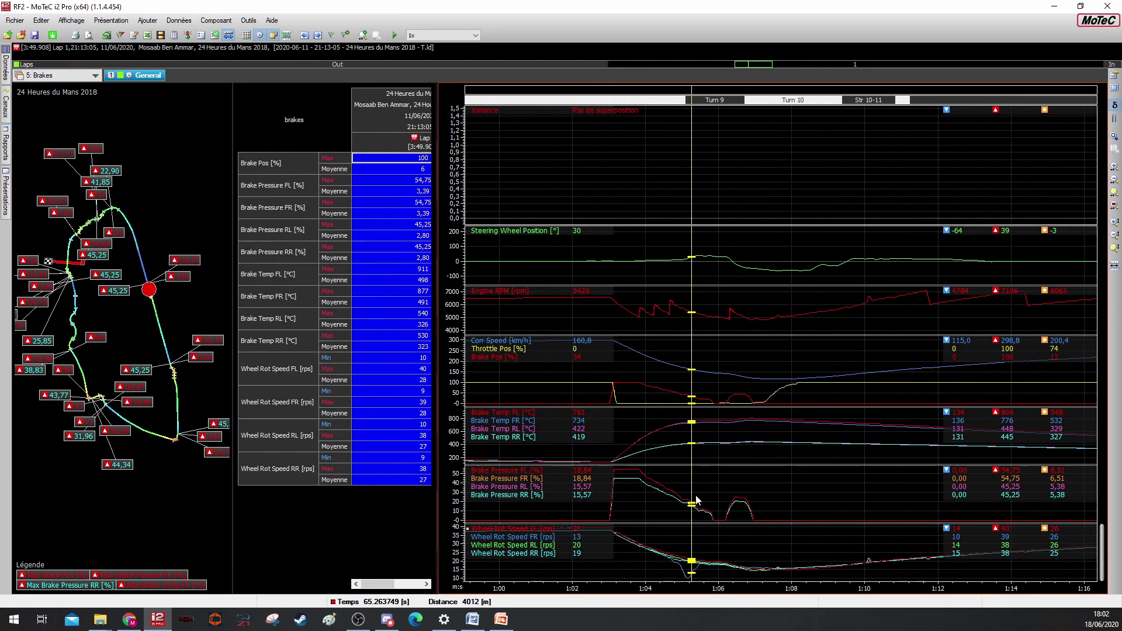
pyautogui.moveTo(692, 494); pyautogui.dragTo(687, 495)
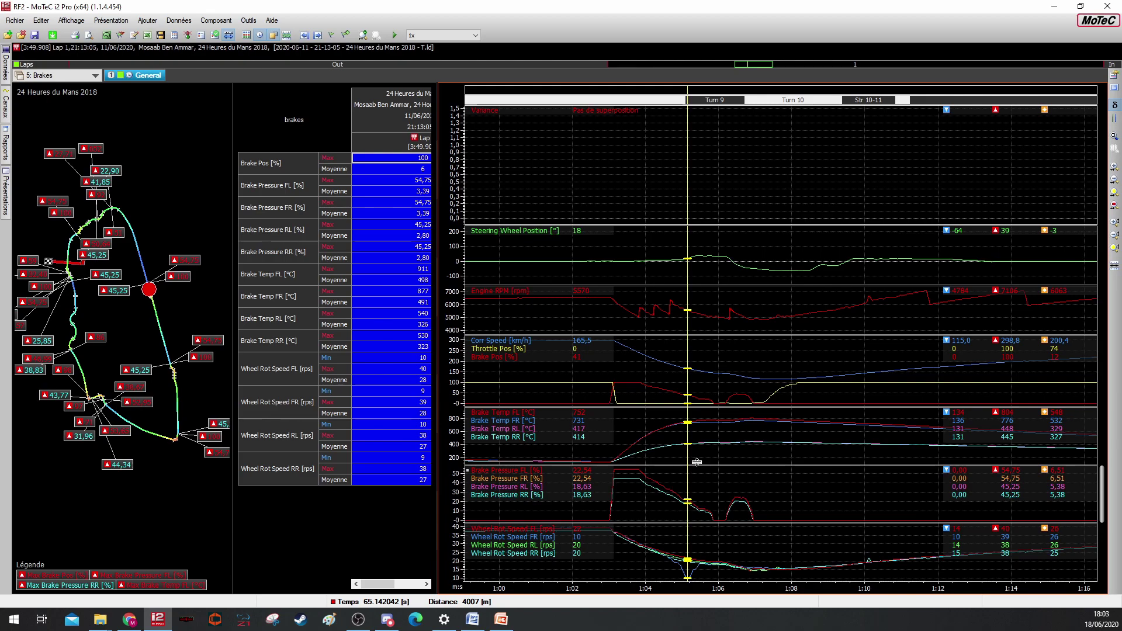
pyautogui.click(7, 67)
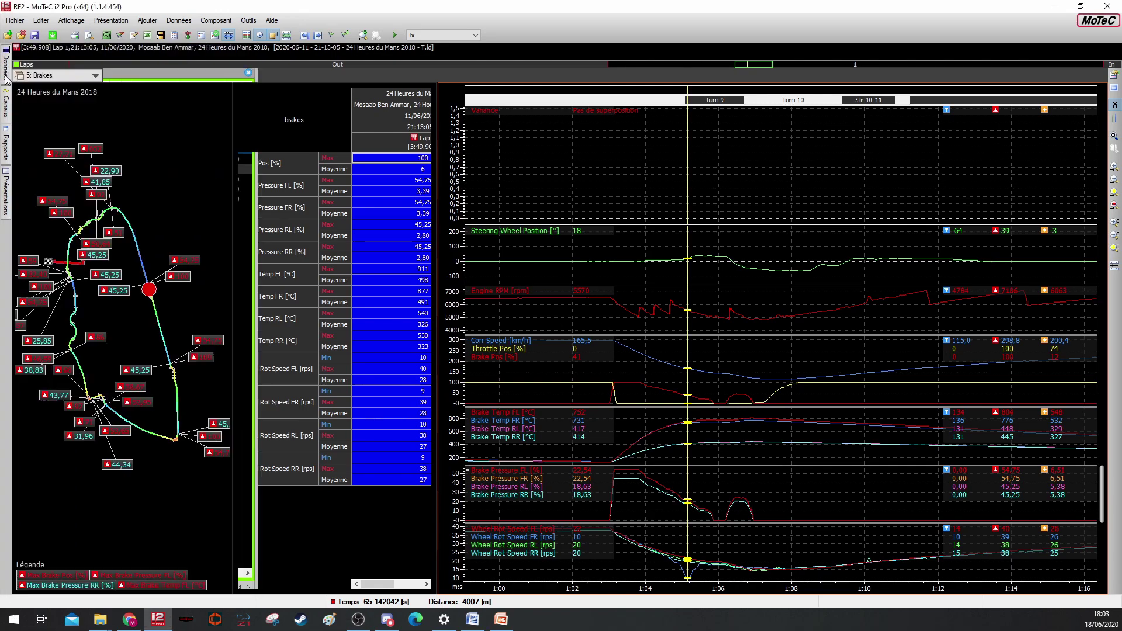
pyautogui.moveTo(687, 382); pyautogui.dragTo(740, 386)
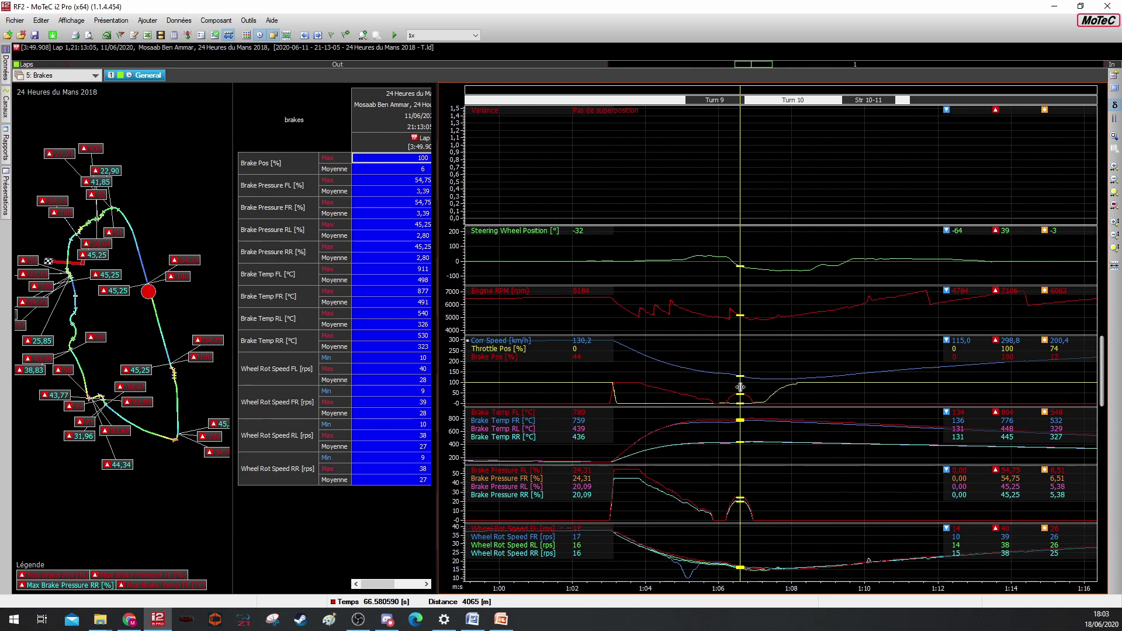
pyautogui.moveTo(740, 387); pyautogui.dragTo(701, 457)
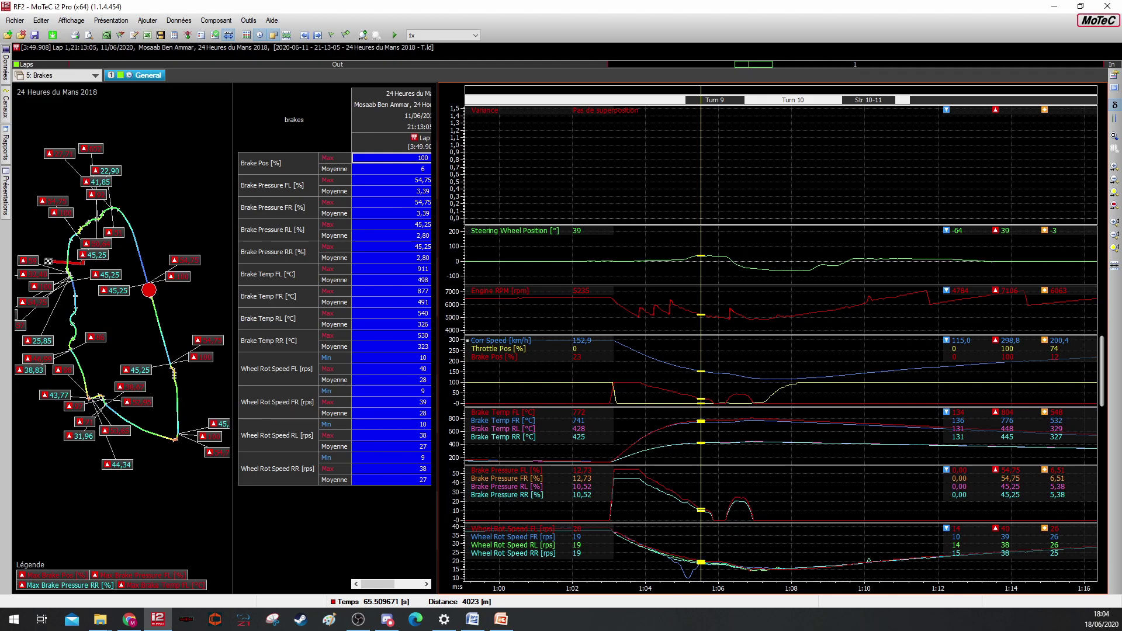
# - Show the whole of Lap 1 from the 21:13:05 session
pyautogui.click(6, 64)
pyautogui.click(81, 189)
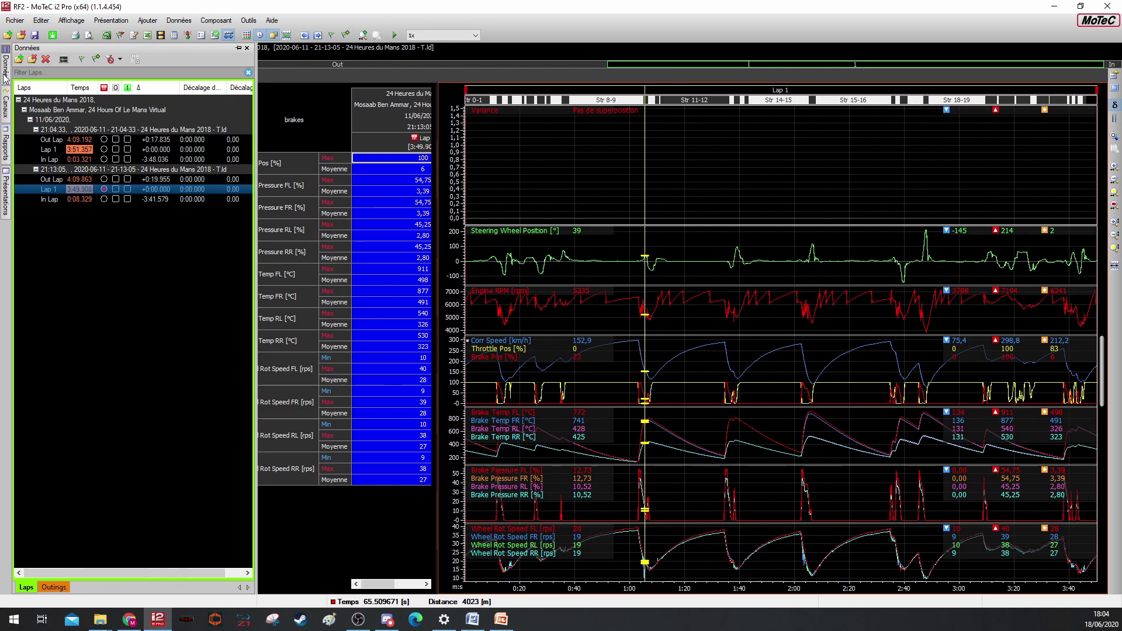
pyautogui.click(6, 75)
# - Zoom the brake graphs into Turn 15 braking and read values at 123.01 s (7565 m)
pyautogui.moveTo(642, 270); pyautogui.dragTo(807, 569)
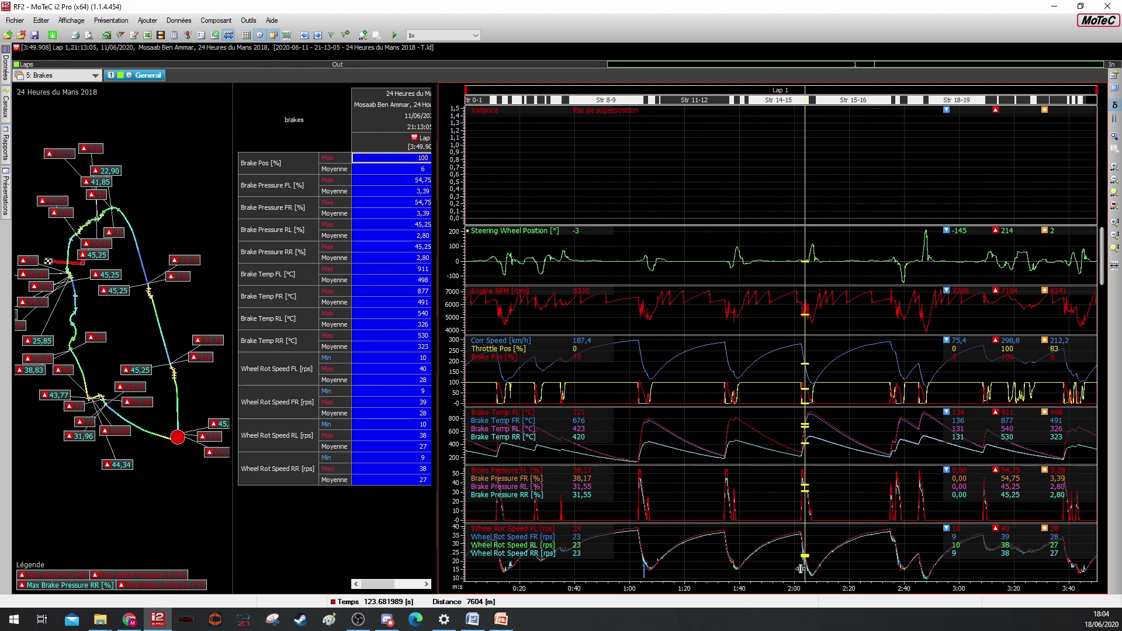
pyautogui.scroll(8, 801, 568)
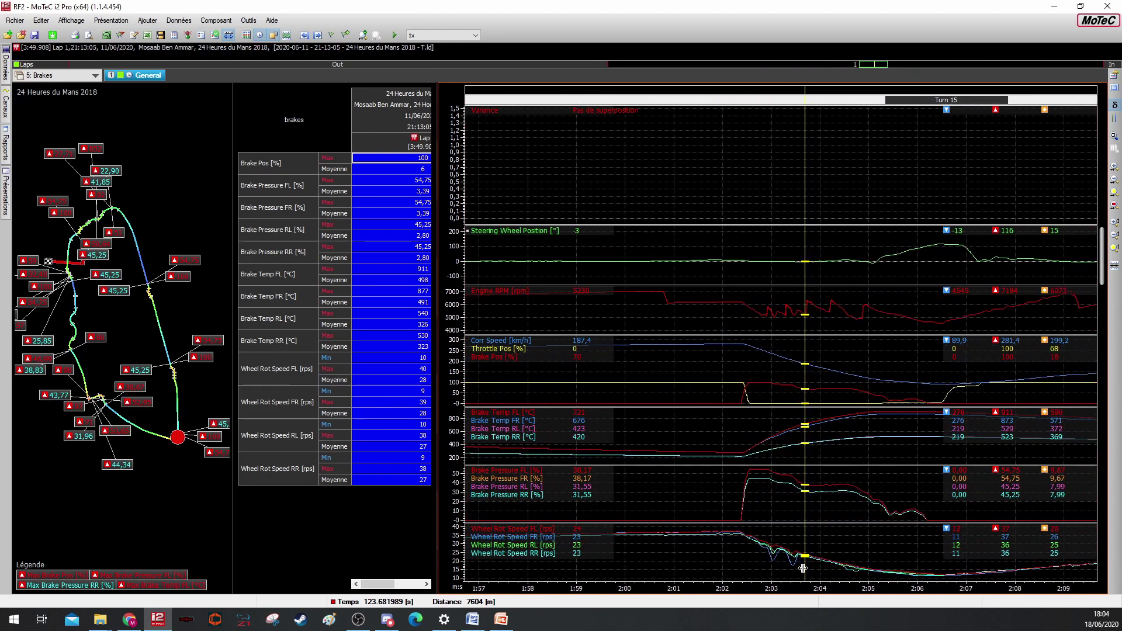
pyautogui.scroll(2, 803, 568)
pyautogui.moveTo(803, 567); pyautogui.dragTo(742, 546)
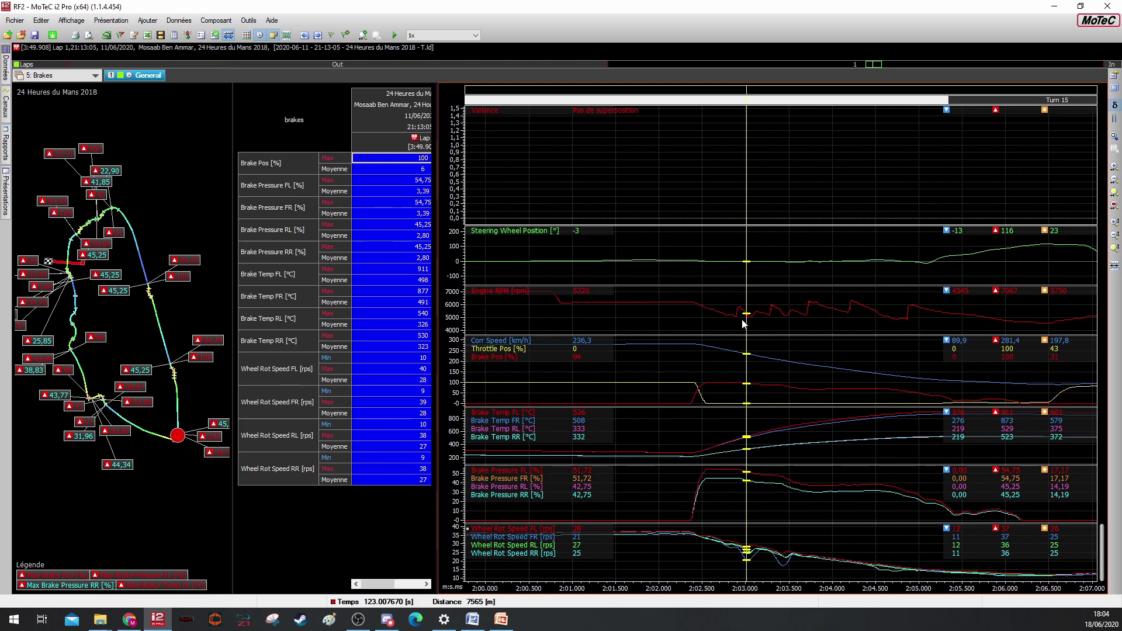
# - Sweep the cursor across 122.9–123.4 s in Turn 15, checking wheel speeds for lock-ups
pyautogui.click(749, 511)
pyautogui.moveTo(749, 510); pyautogui.dragTo(748, 552)
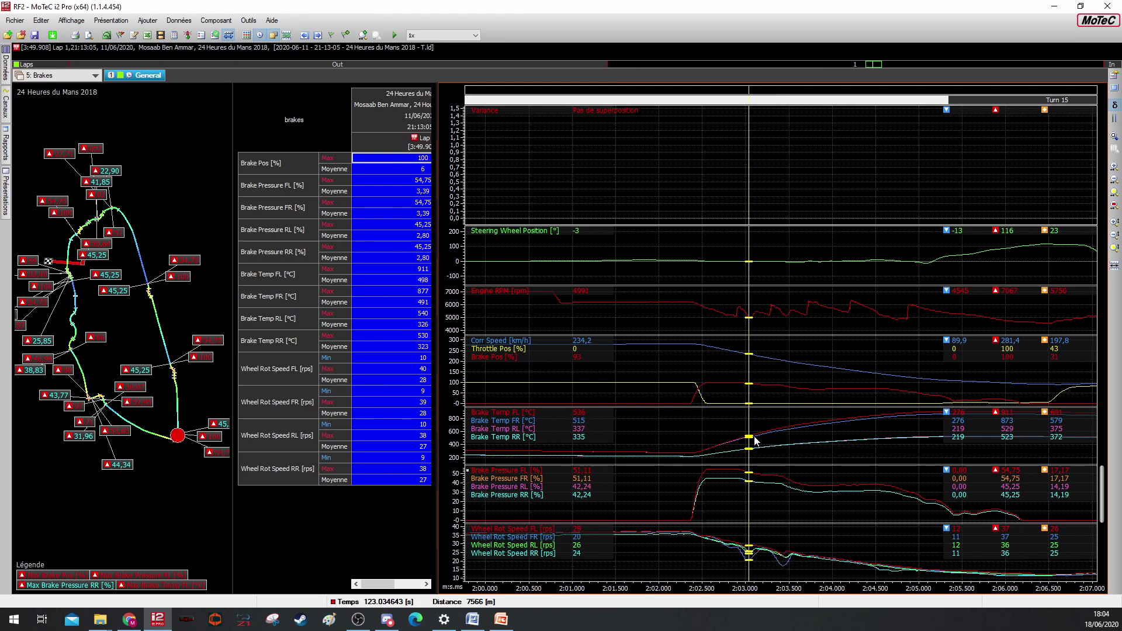
pyautogui.moveTo(752, 519); pyautogui.dragTo(747, 557)
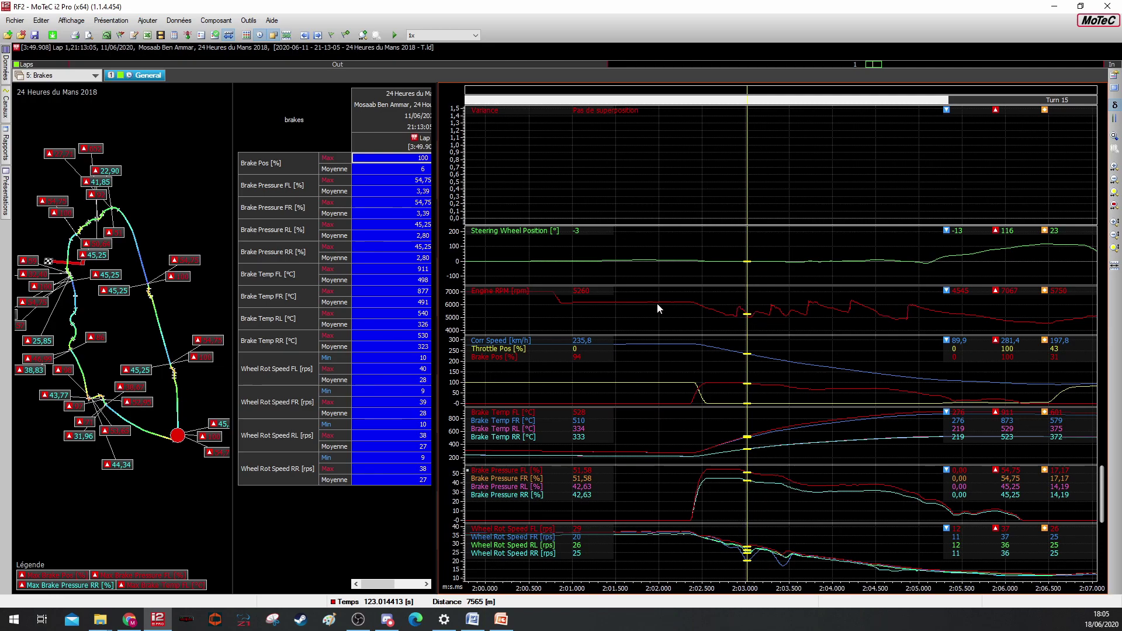
pyautogui.moveTo(744, 339); pyautogui.dragTo(784, 362)
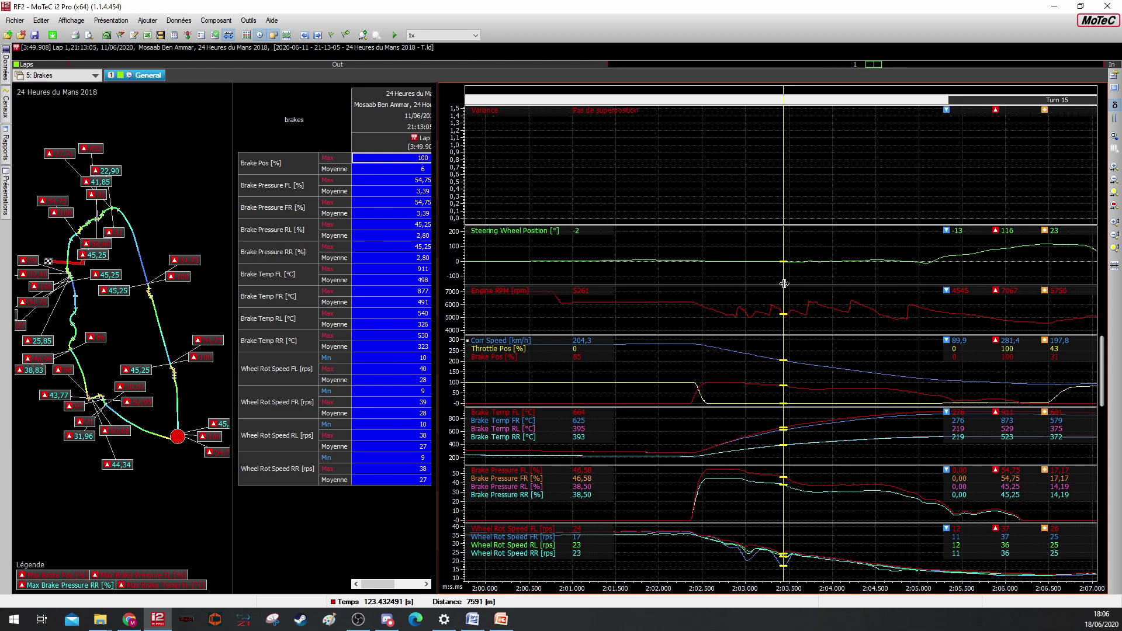
# - Sweep back through the downshifts, returning the cursor to 123.03 s (7566 m)
pyautogui.moveTo(783, 284); pyautogui.dragTo(788, 333)
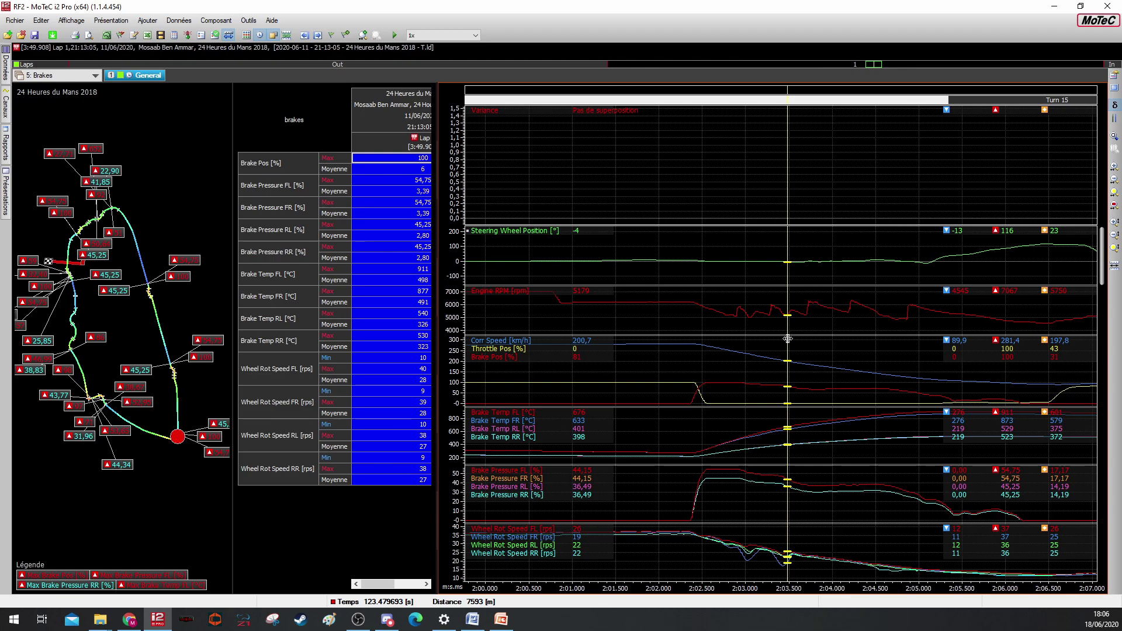
pyautogui.moveTo(788, 340); pyautogui.dragTo(749, 339)
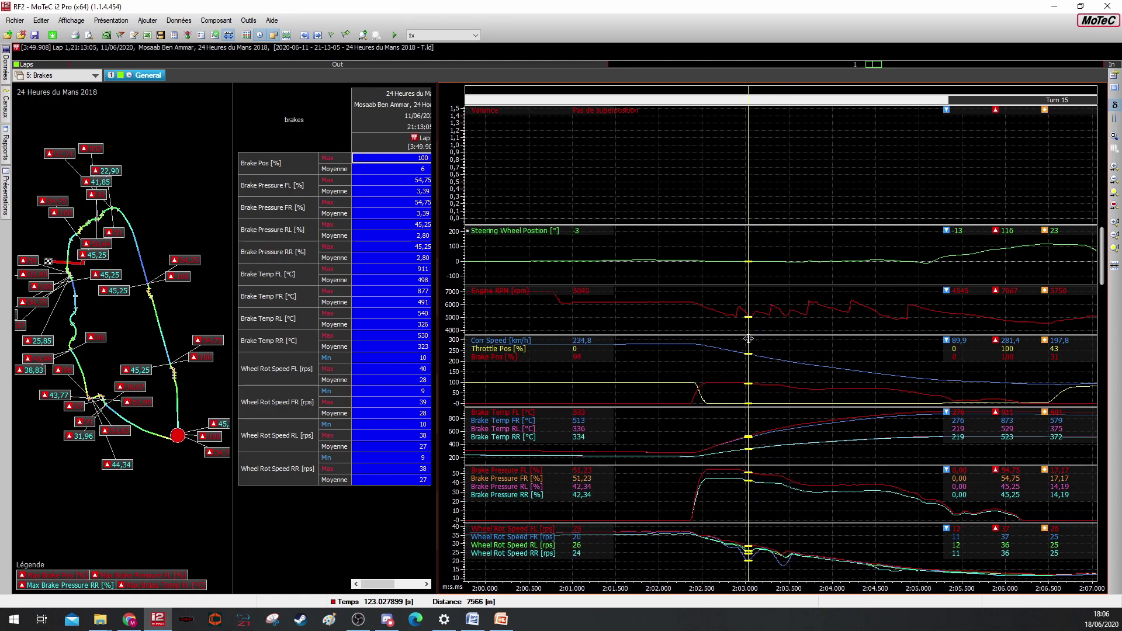